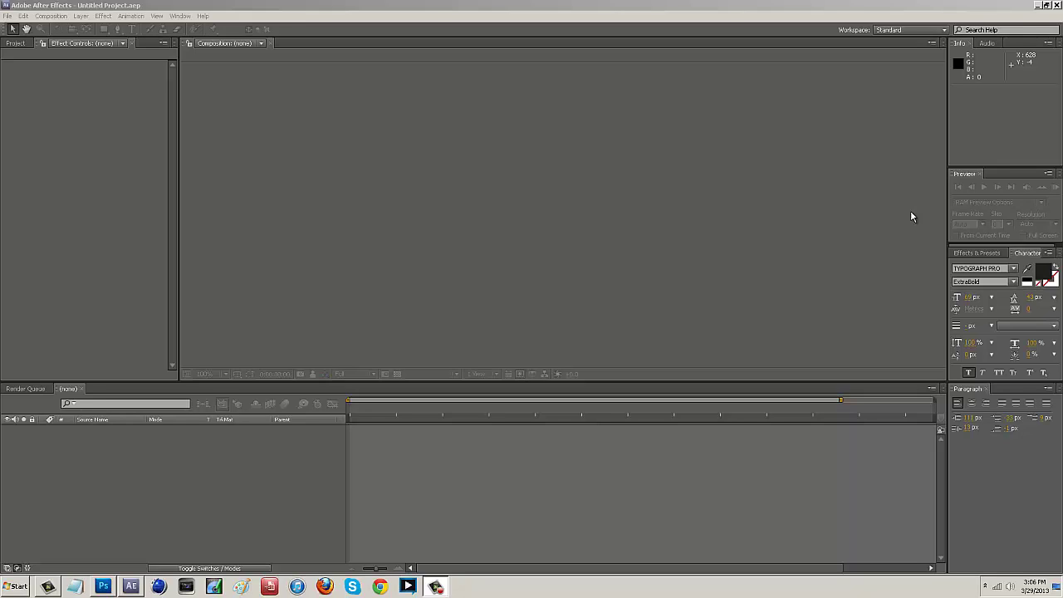
Create a new composition, Comp 1, at 1920×1080.
{"action": "left_click", "coordinate": [870, 188]}
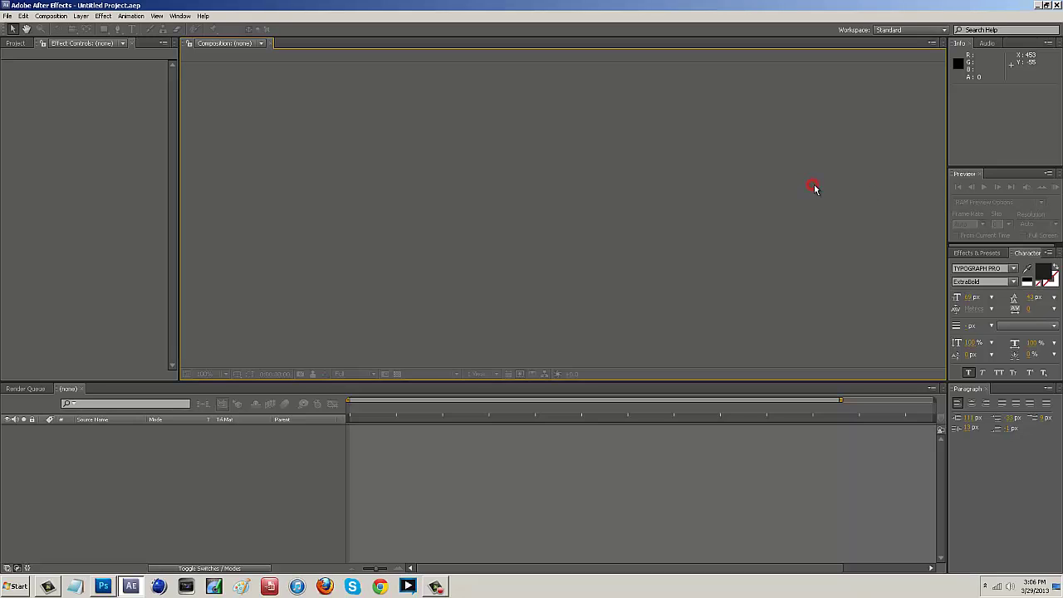
{"action": "left_click", "coordinate": [50, 16]}
{"action": "left_click", "coordinate": [56, 25]}
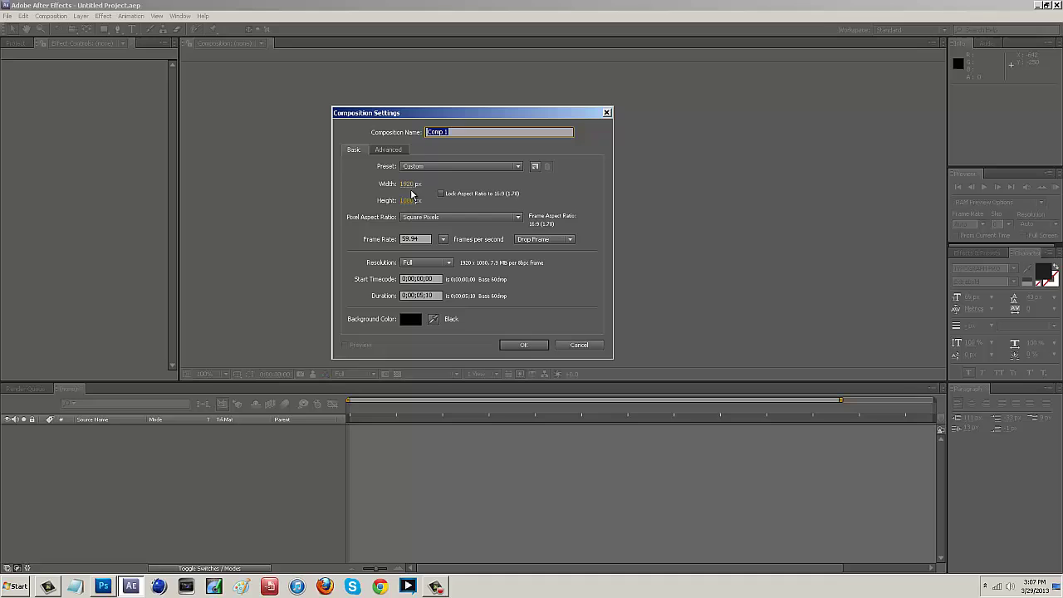
{"action": "left_click", "coordinate": [514, 345]}
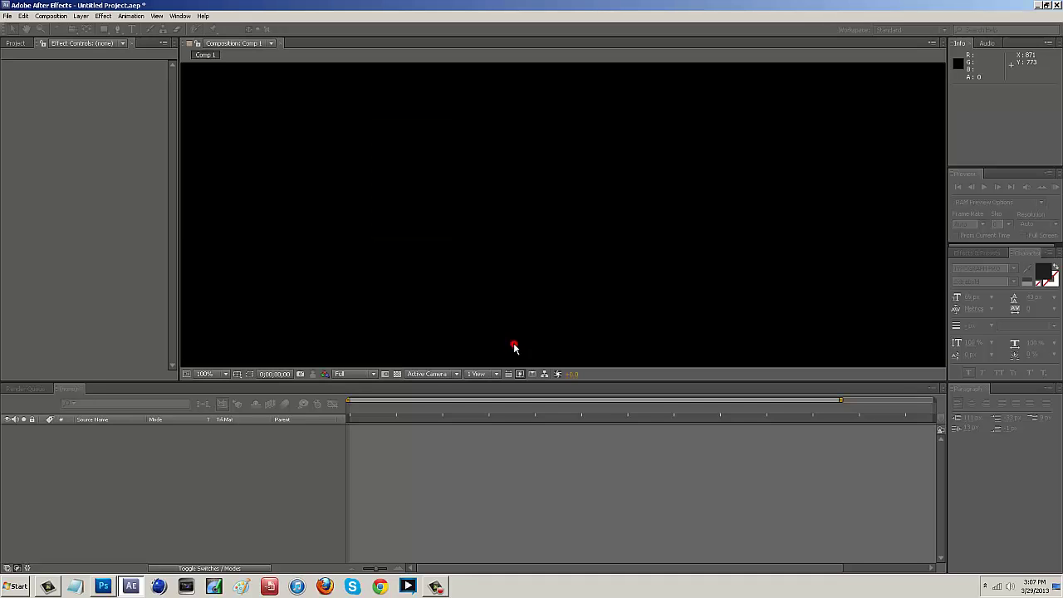
Add a full-frame Dark Gray Solid 1 layer and zoom out to see the whole comp.
{"action": "left_click", "coordinate": [80, 15]}
{"action": "mouse_move", "coordinate": [91, 27]}
{"action": "left_click", "coordinate": [249, 39]}
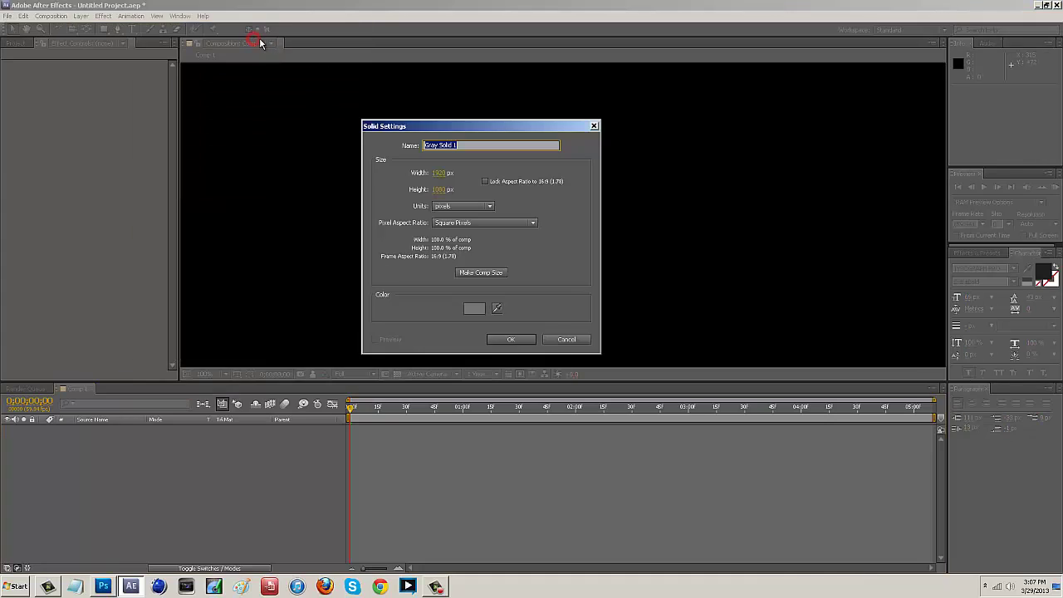
{"action": "left_click", "coordinate": [474, 308]}
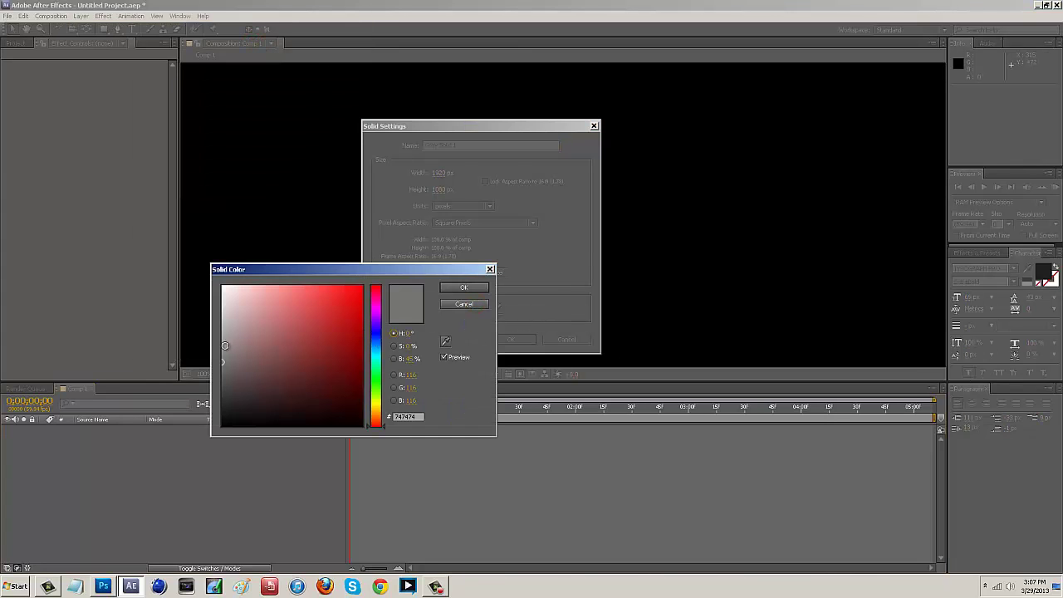
{"action": "left_click", "coordinate": [463, 287]}
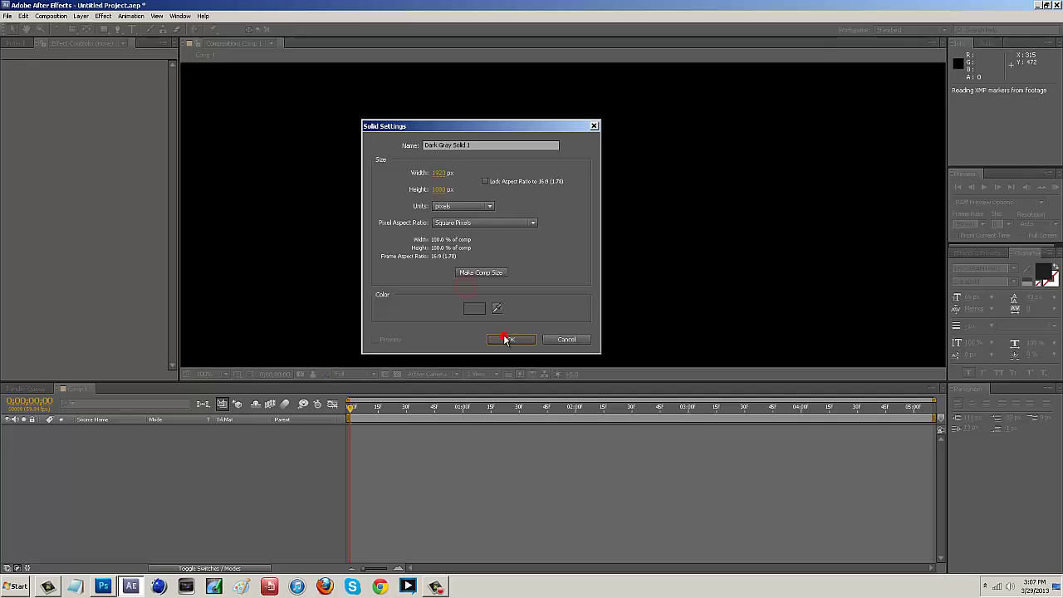
{"action": "left_click", "coordinate": [507, 339]}
{"action": "key", "text": "comma"}
{"action": "key", "text": "comma"}
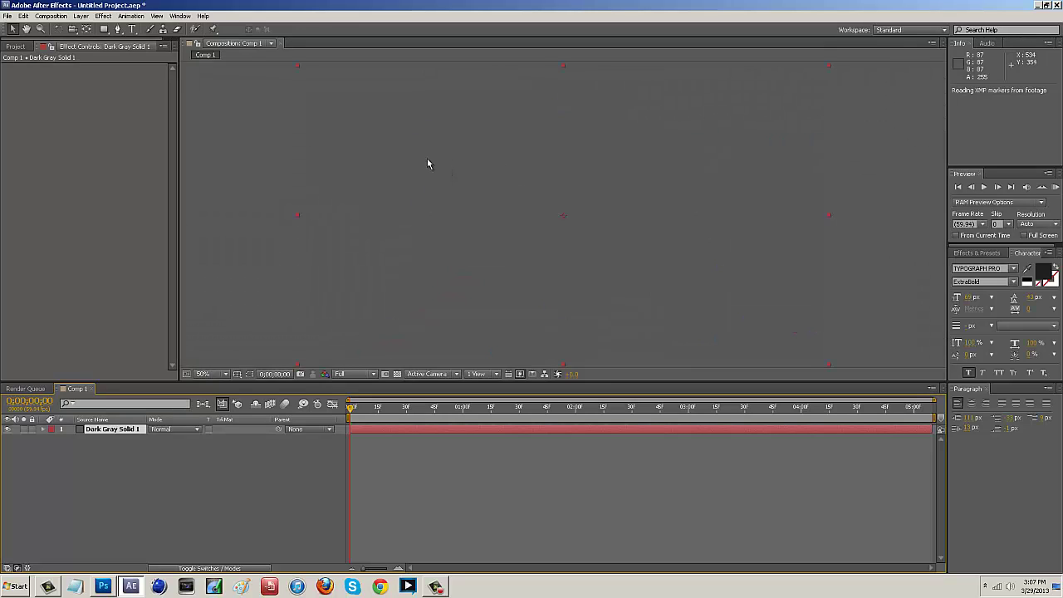
Add a new shape layer and select the Ellipse Tool.
{"action": "left_click", "coordinate": [80, 16]}
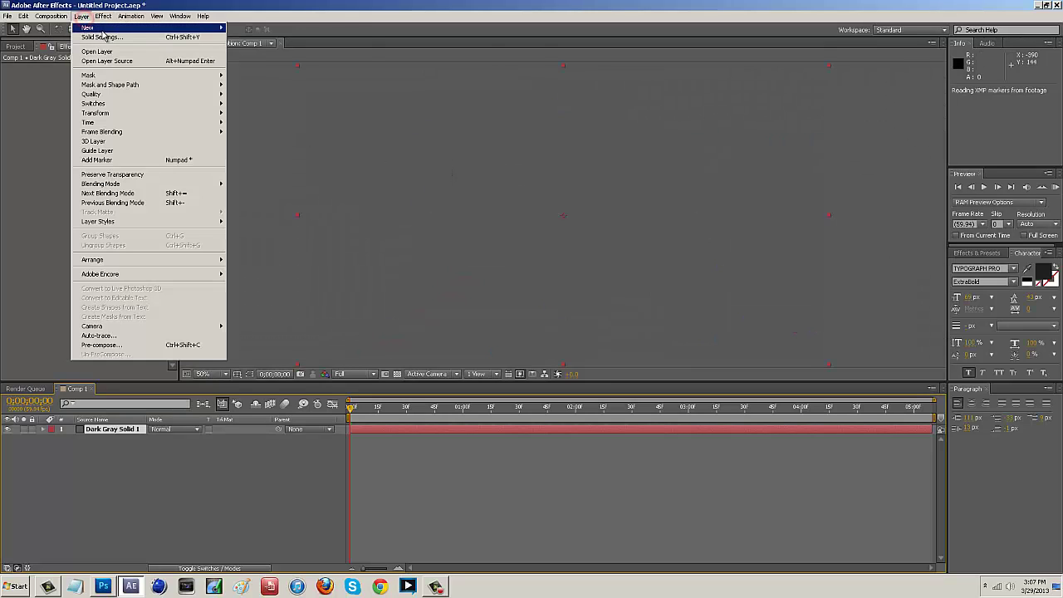
{"action": "mouse_move", "coordinate": [91, 28]}
{"action": "left_click", "coordinate": [246, 75]}
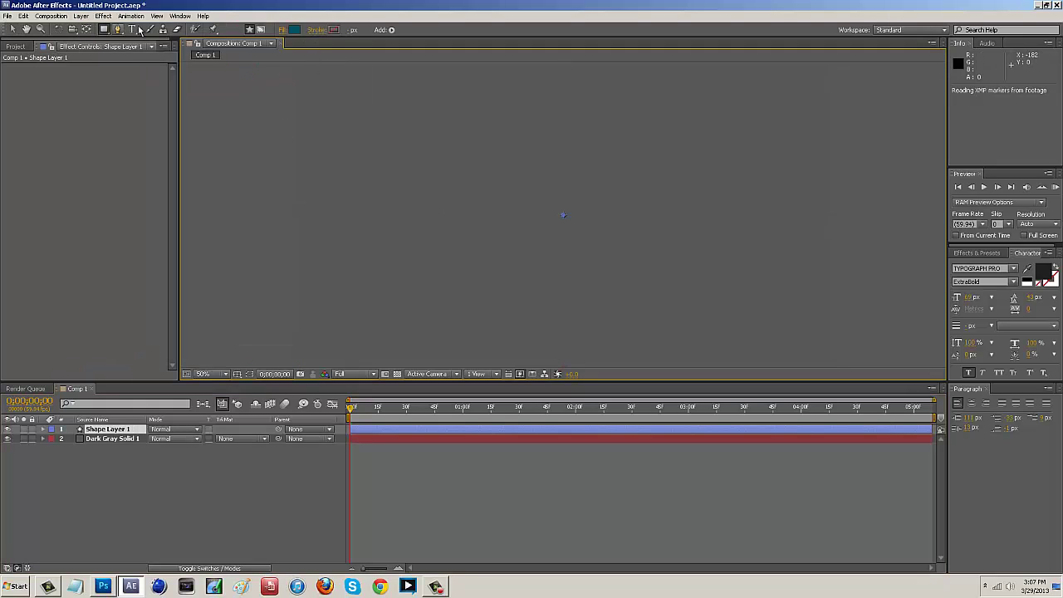
{"action": "left_click", "coordinate": [107, 31]}
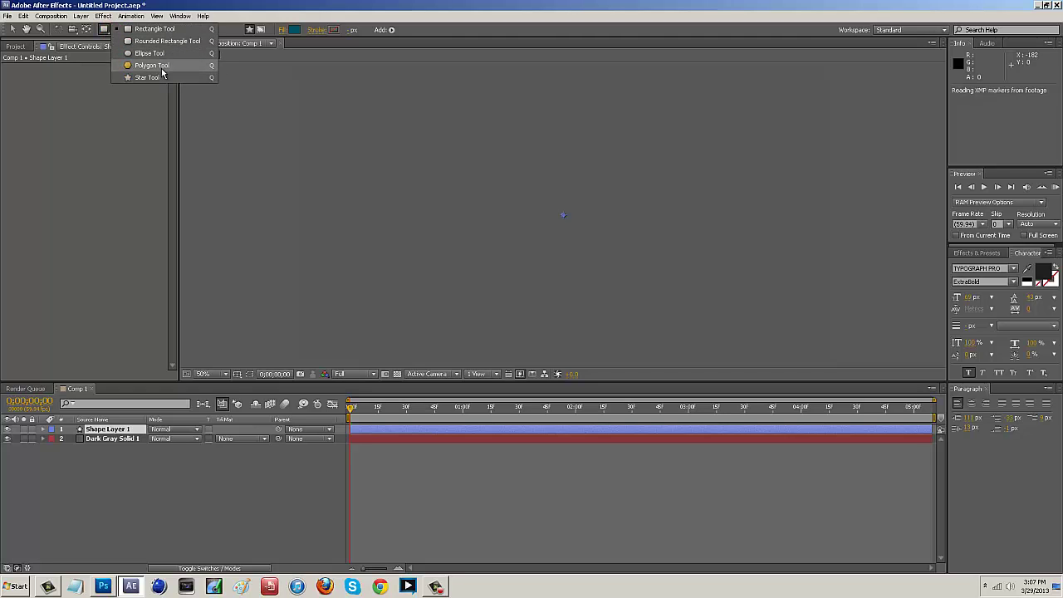
{"action": "left_click", "coordinate": [164, 53]}
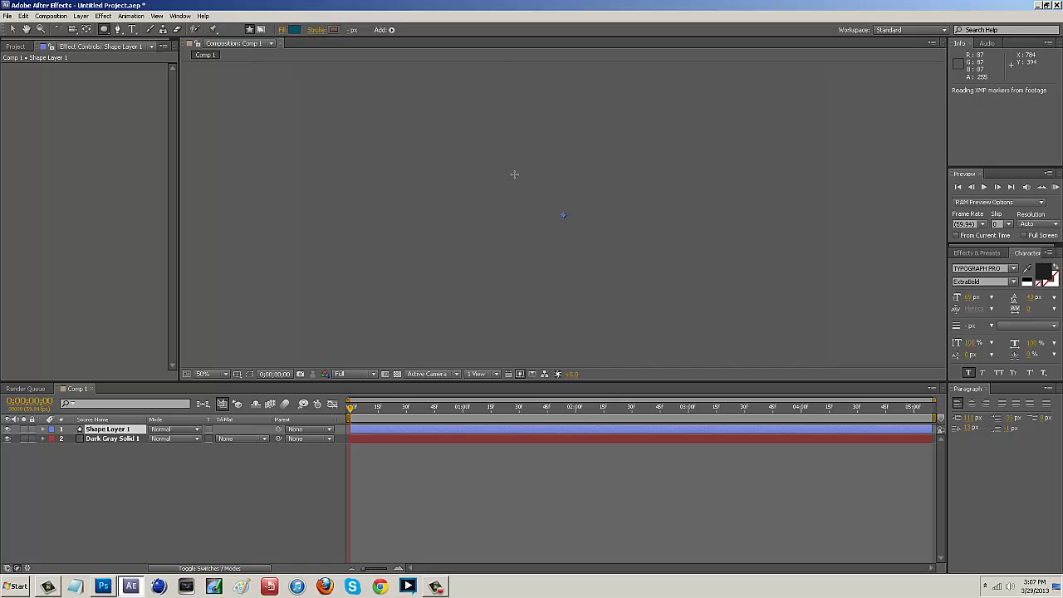
Draw a teal circle and move it toward the composition centre.
{"action": "left_click_drag", "start_coordinate": [494, 140], "coordinate": [596, 242]}
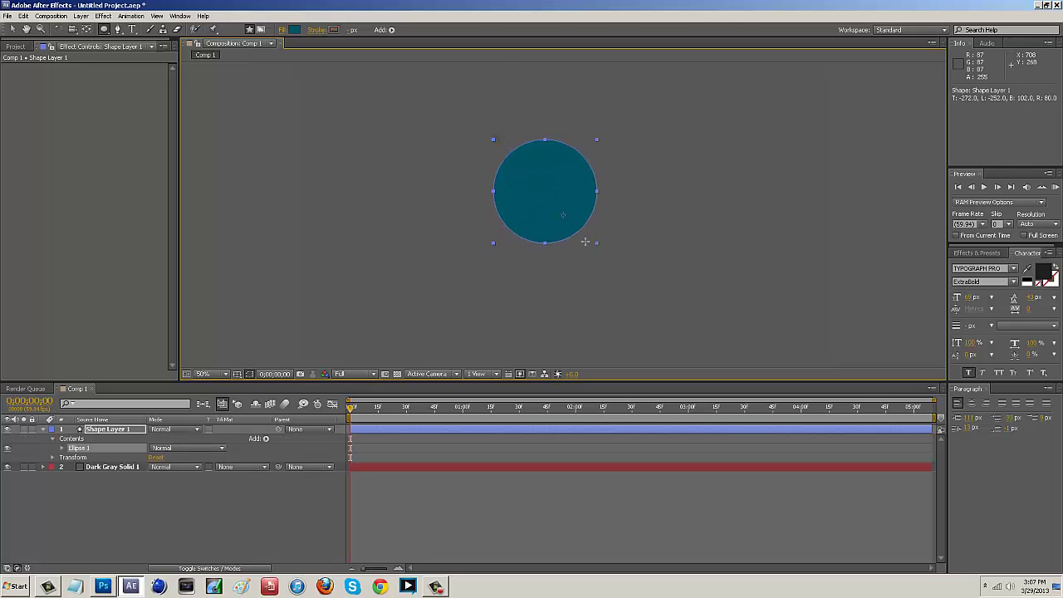
{"action": "key", "text": "v"}
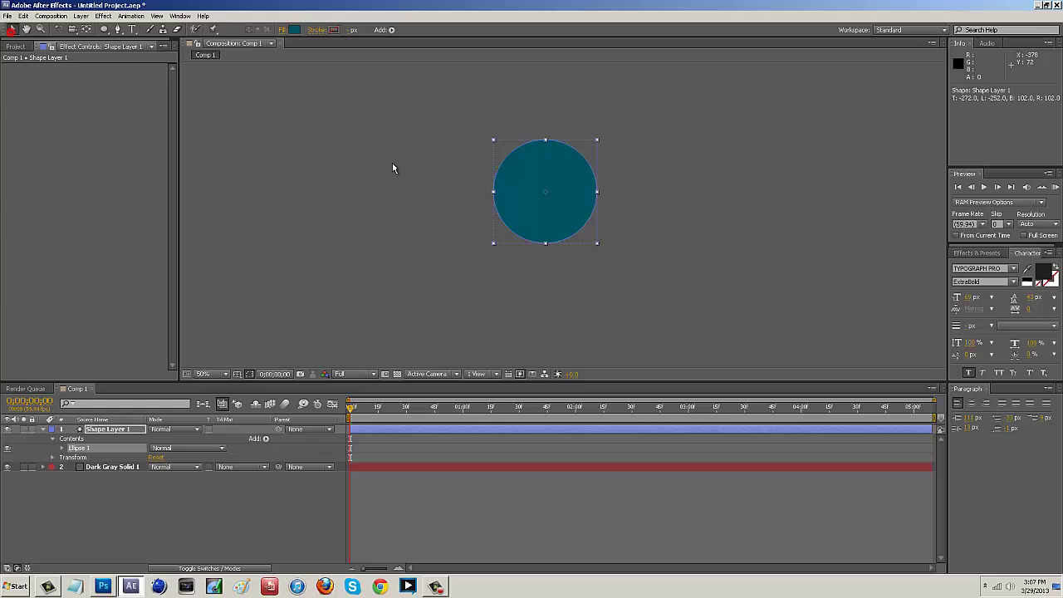
{"action": "left_click_drag", "start_coordinate": [554, 220], "coordinate": [584, 236]}
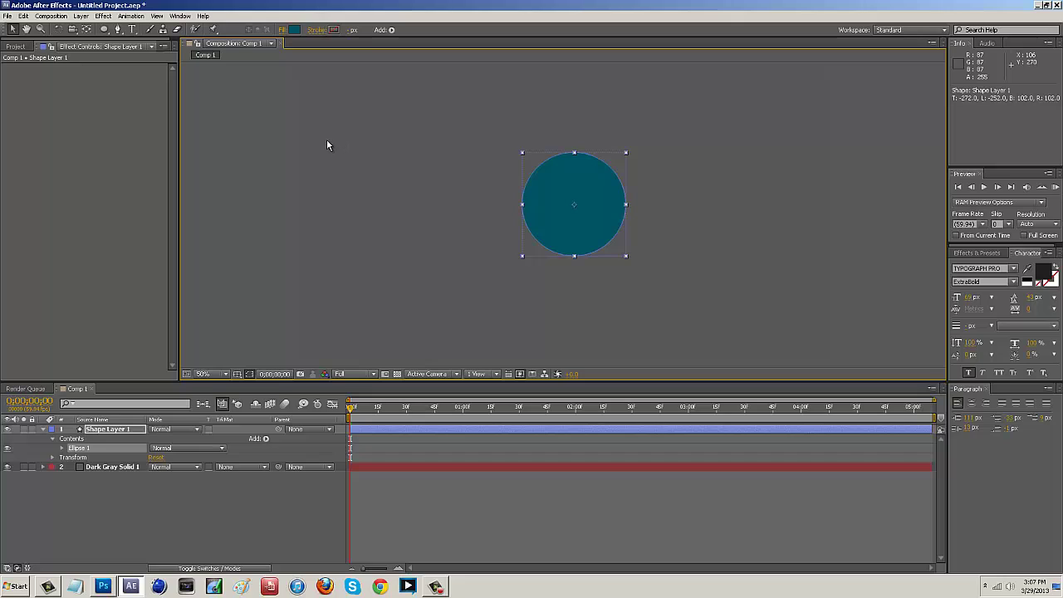
Select Shape Layer 1 and apply Effect > Transition > Venetian Blinds.
{"action": "left_click", "coordinate": [108, 429]}
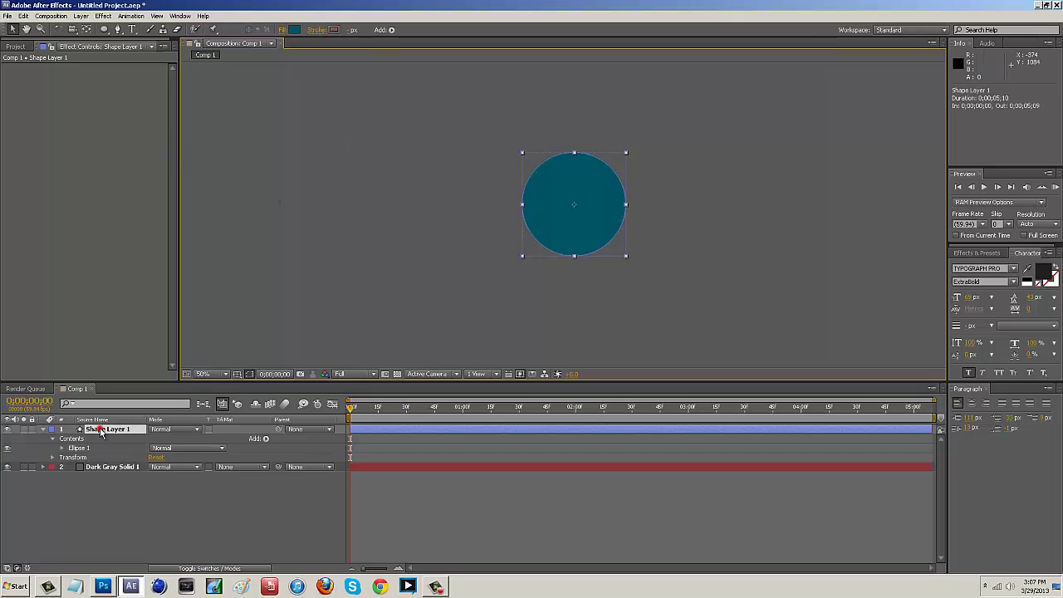
{"action": "left_click", "coordinate": [103, 15]}
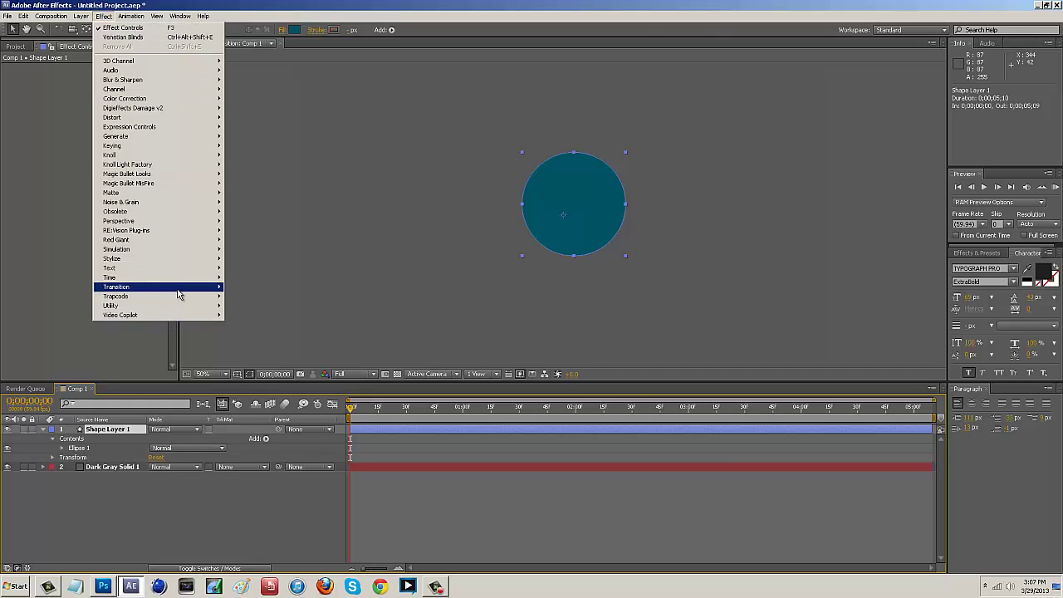
{"action": "mouse_move", "coordinate": [180, 291]}
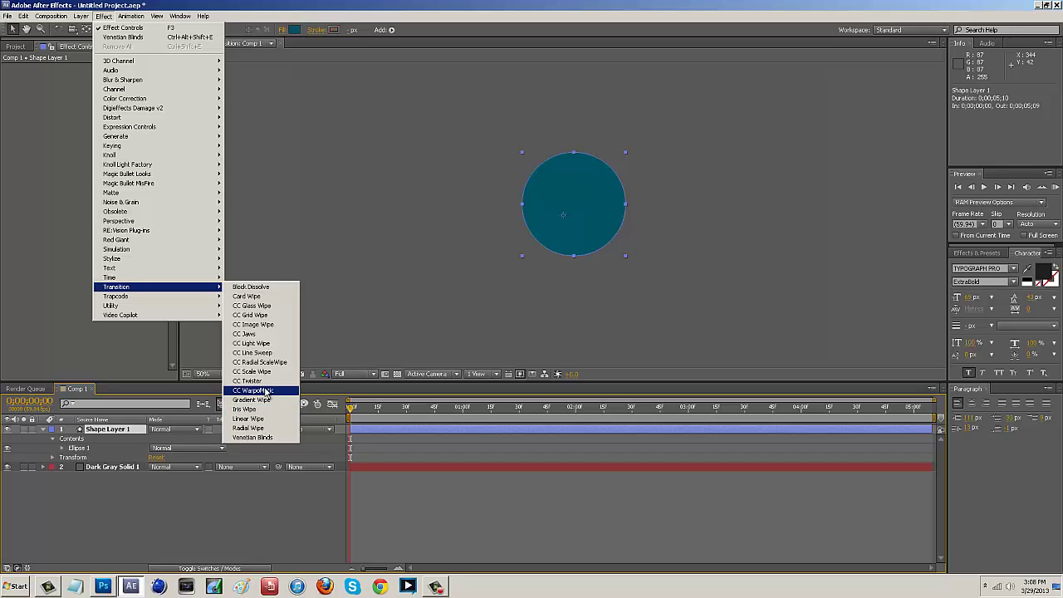
{"action": "left_click", "coordinate": [253, 437]}
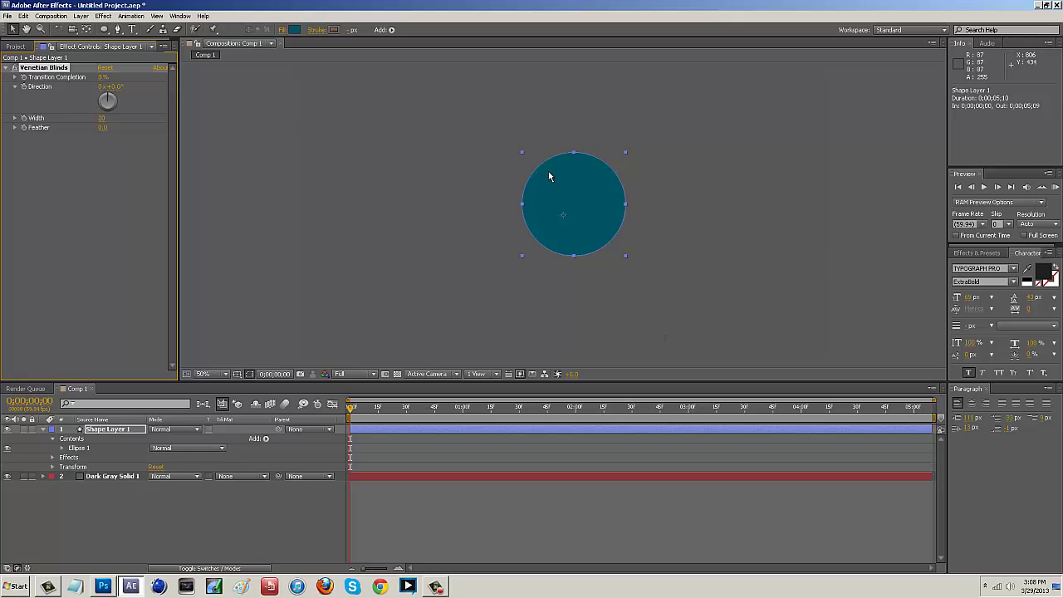
Keyframe Transition Completion at 100% at the 1-second mark, hiding the circle.
{"action": "key", "text": "period"}
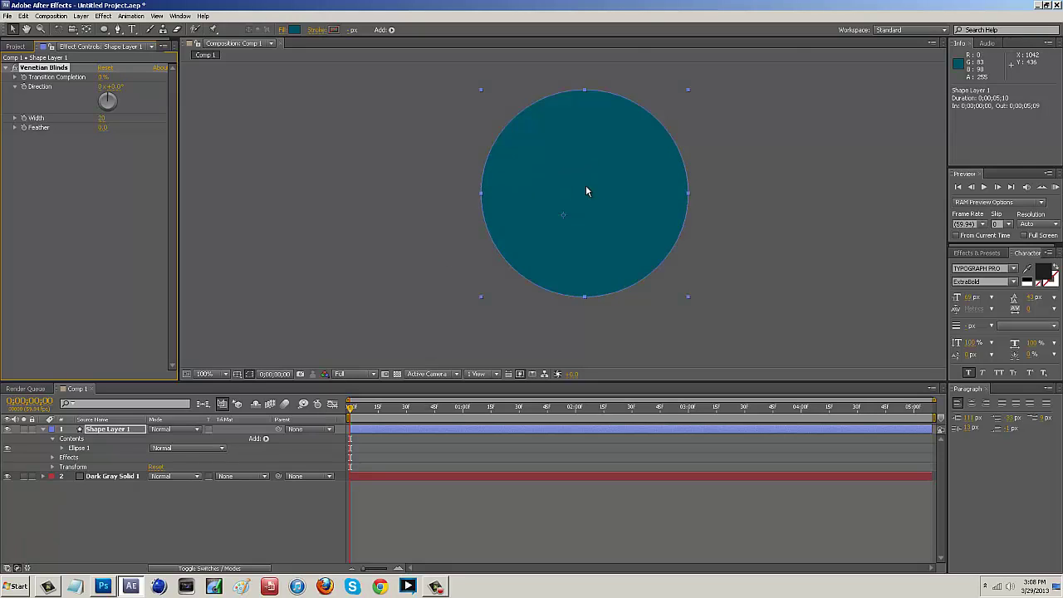
{"action": "left_click", "coordinate": [43, 76]}
{"action": "left_click_drag", "start_coordinate": [350, 407], "coordinate": [463, 423]}
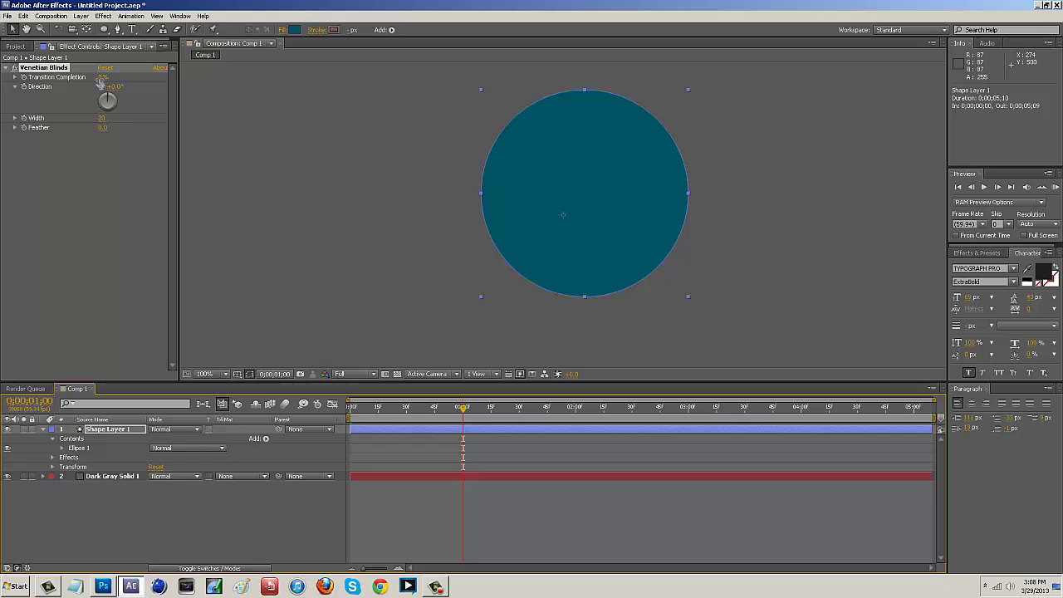
{"action": "left_click_drag", "start_coordinate": [101, 79], "coordinate": [251, 88]}
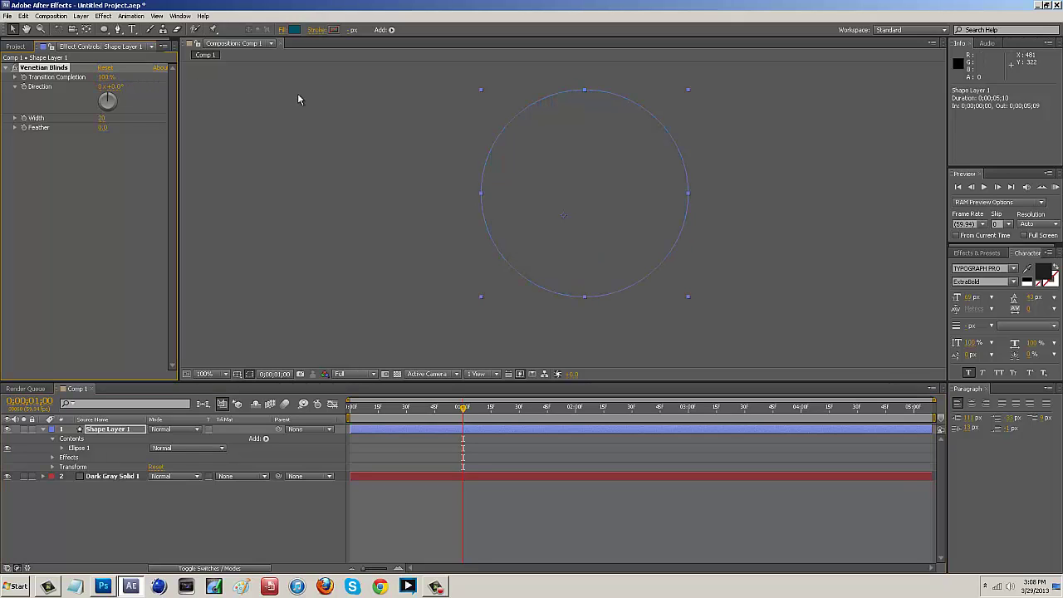
{"action": "left_click", "coordinate": [25, 78]}
Keyframe Transition Completion at 0% at 1.5 seconds, fully revealing the circle.
{"action": "left_click_drag", "start_coordinate": [462, 409], "coordinate": [520, 409]}
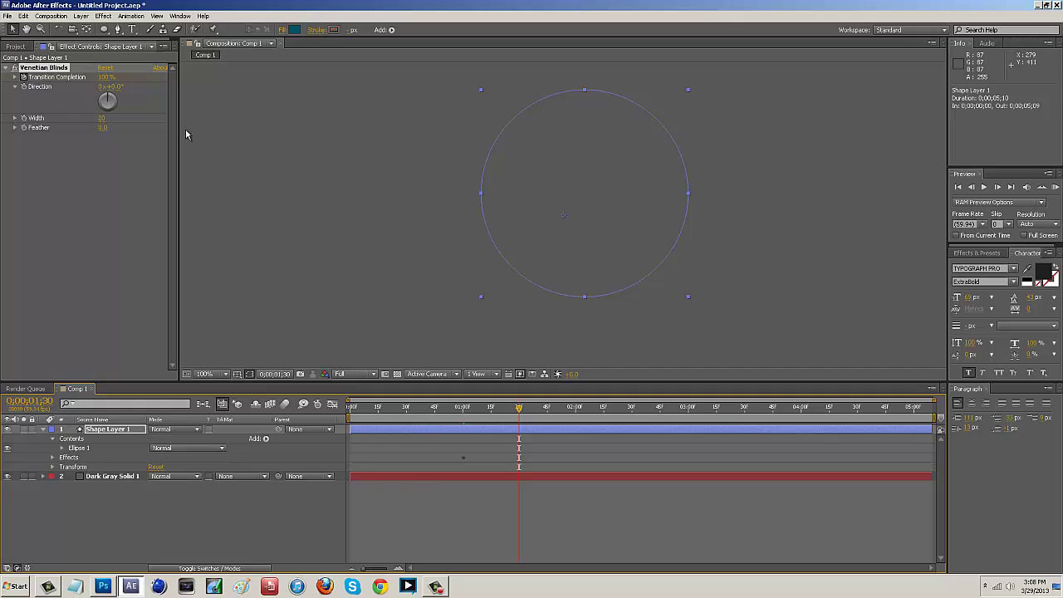
{"action": "left_click", "coordinate": [106, 76]}
{"action": "type", "text": "0"}
{"action": "key", "text": "Return"}
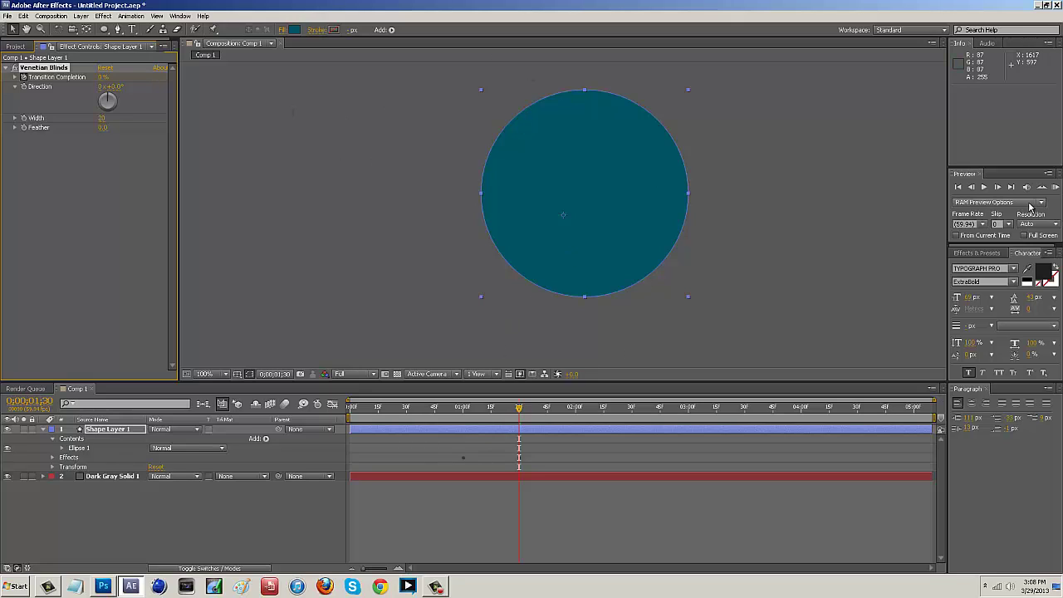
Set viewer magnification to Fit, play a RAM preview of the blinds reveal, then stop it.
{"action": "left_click", "coordinate": [1054, 186]}
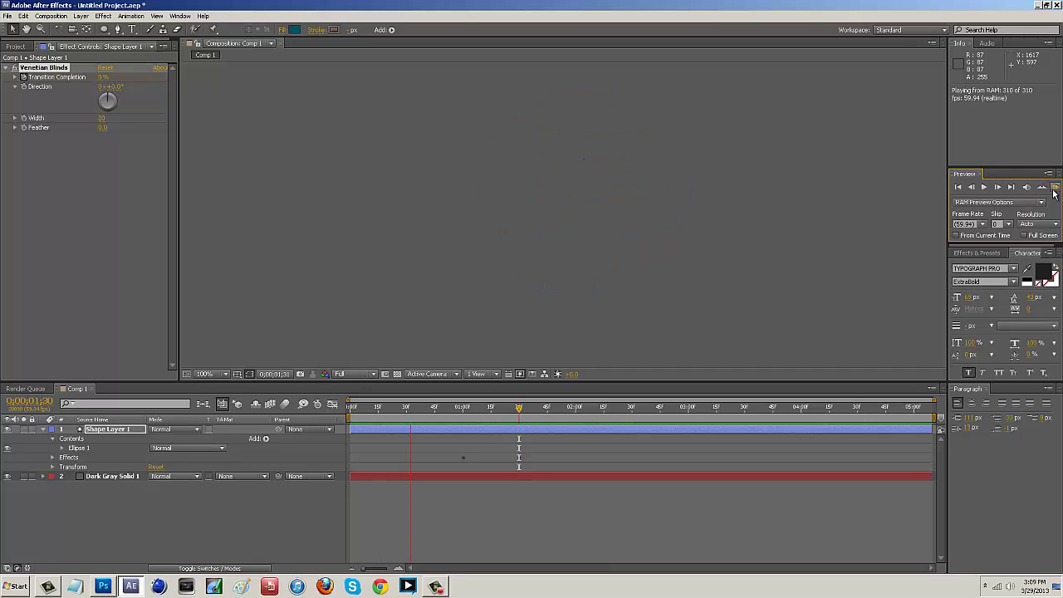
{"action": "left_click", "coordinate": [221, 374]}
{"action": "left_click", "coordinate": [225, 394]}
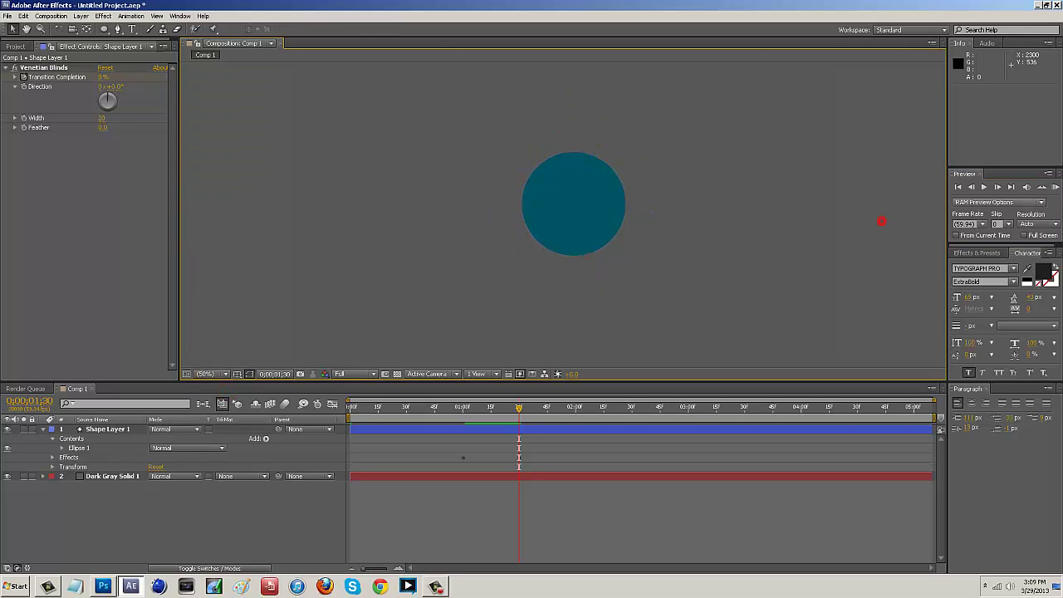
{"action": "left_click", "coordinate": [1054, 187]}
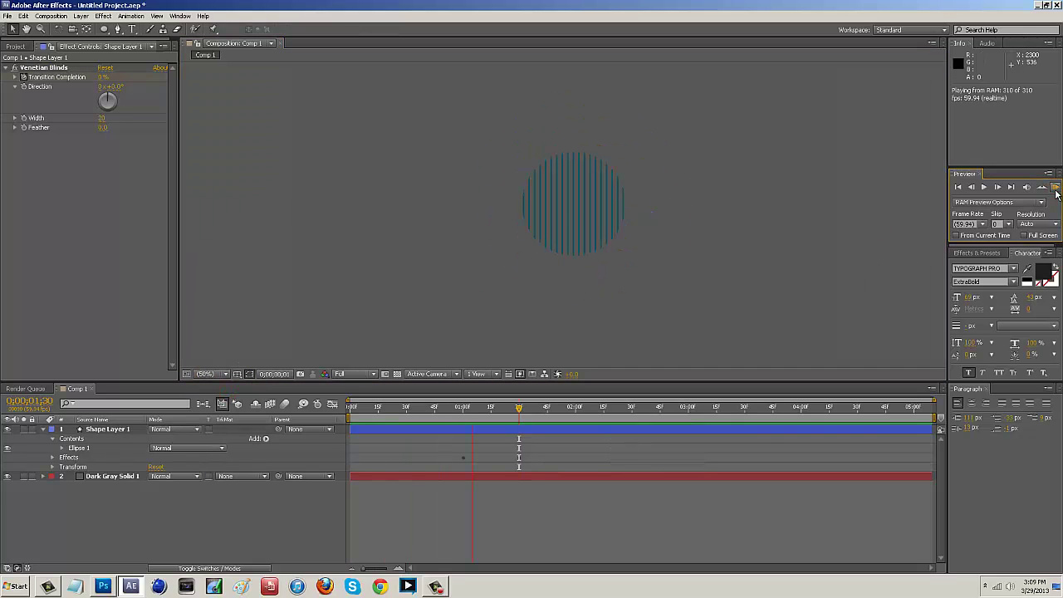
{"action": "key", "text": "space"}
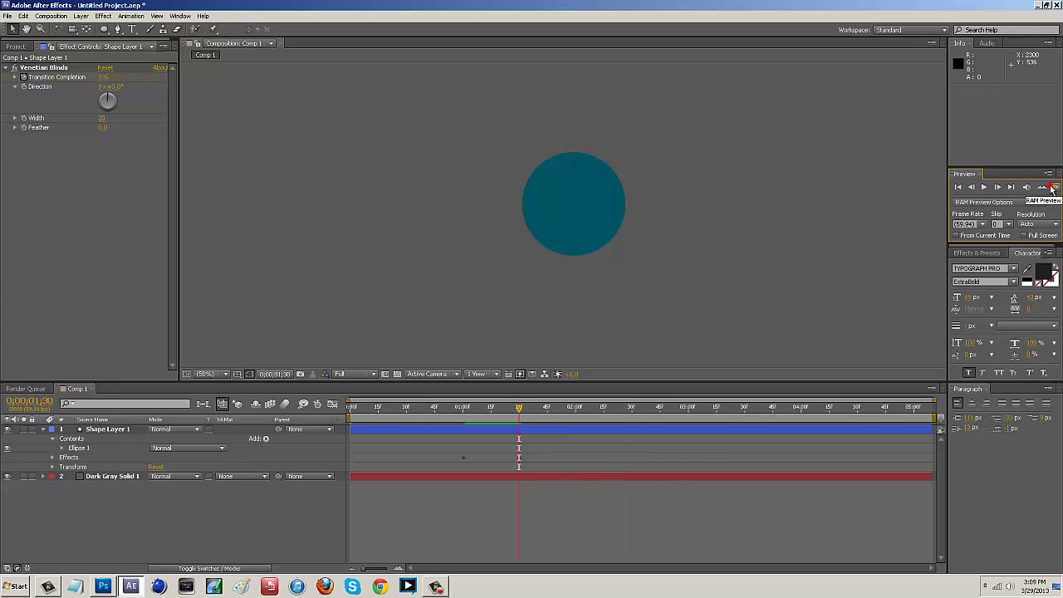